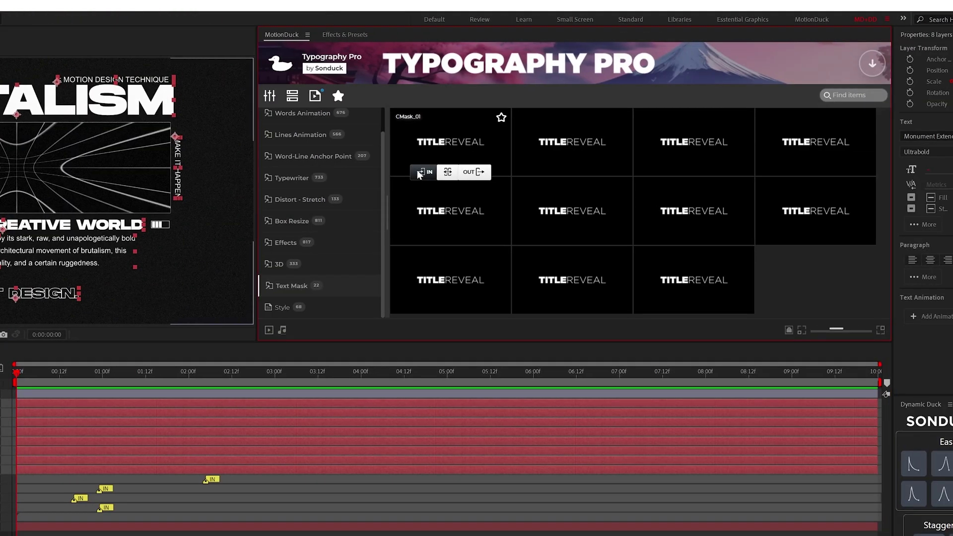
- Apply the CMask_01 text-mask intro to the Brutalism text layers 2–9
left_click(418, 173)
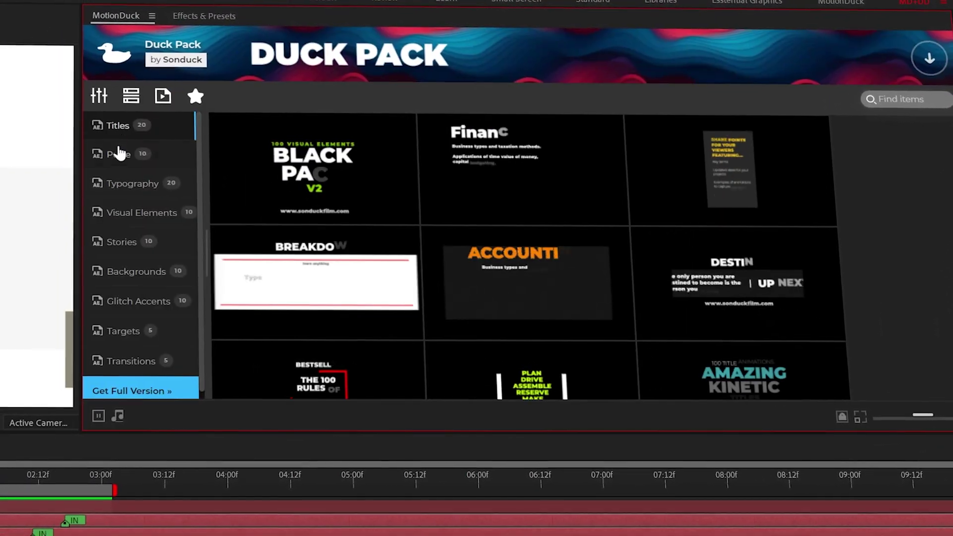
- Browse the Duck Pack Pulse presets, then open composition 4 with the SENATOR MEGATECH title
left_click(126, 160)
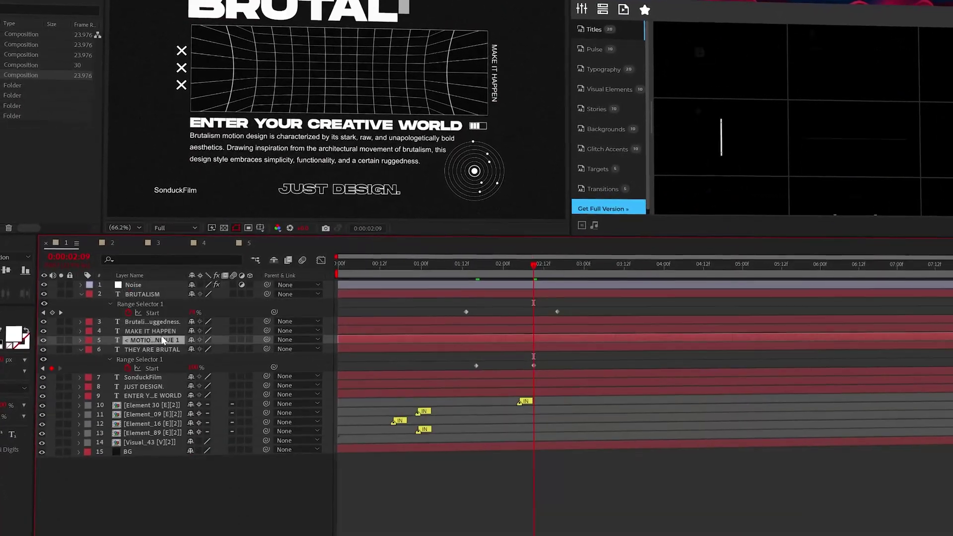
left_click(269, 367)
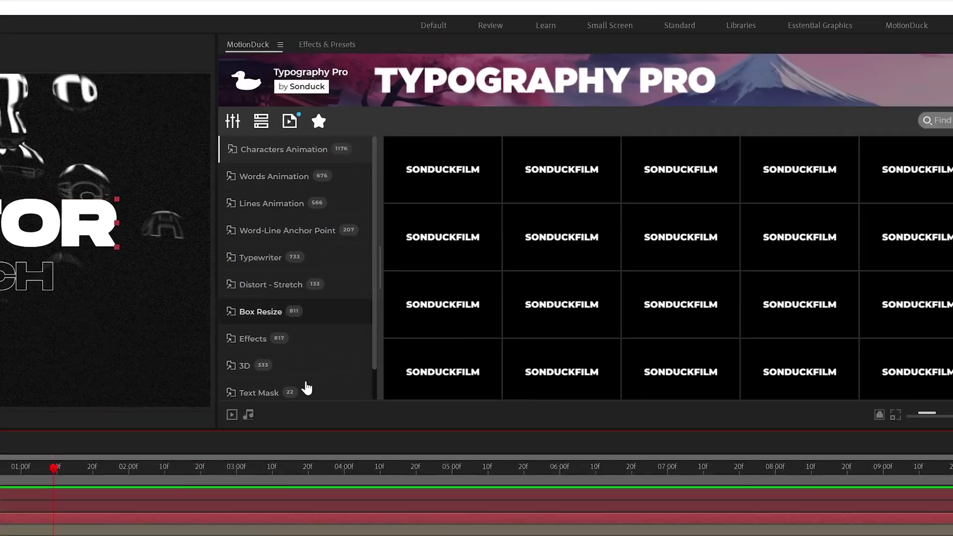
- Add CMask_01 mask-character IN and OUT animations to the senator text layer
scroll(211, 350, "down", 1)
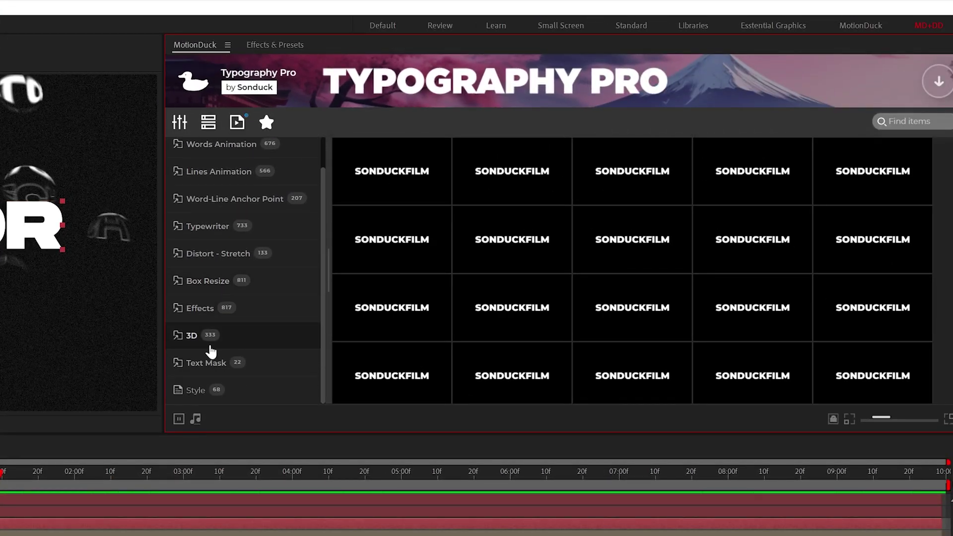
left_click(212, 367)
mouse_move(386, 168)
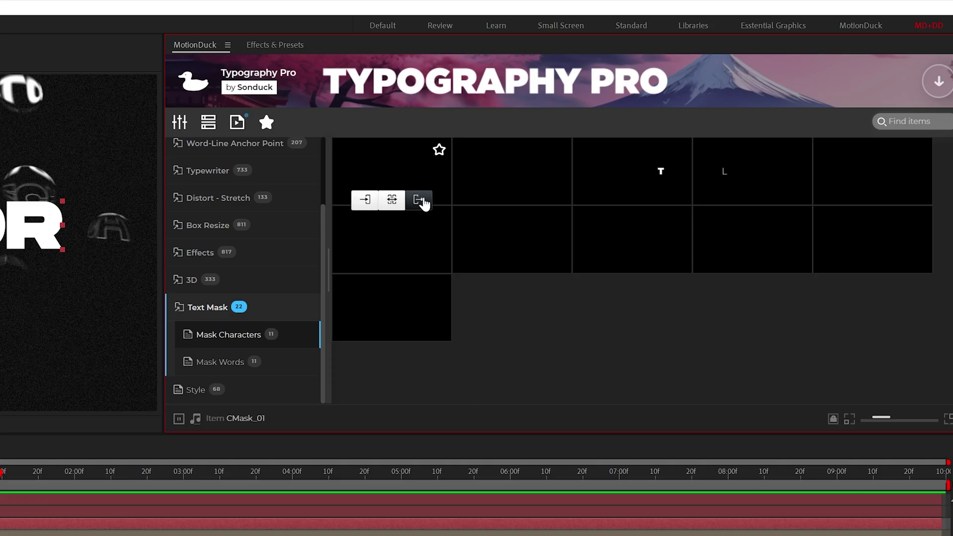
left_click(391, 200)
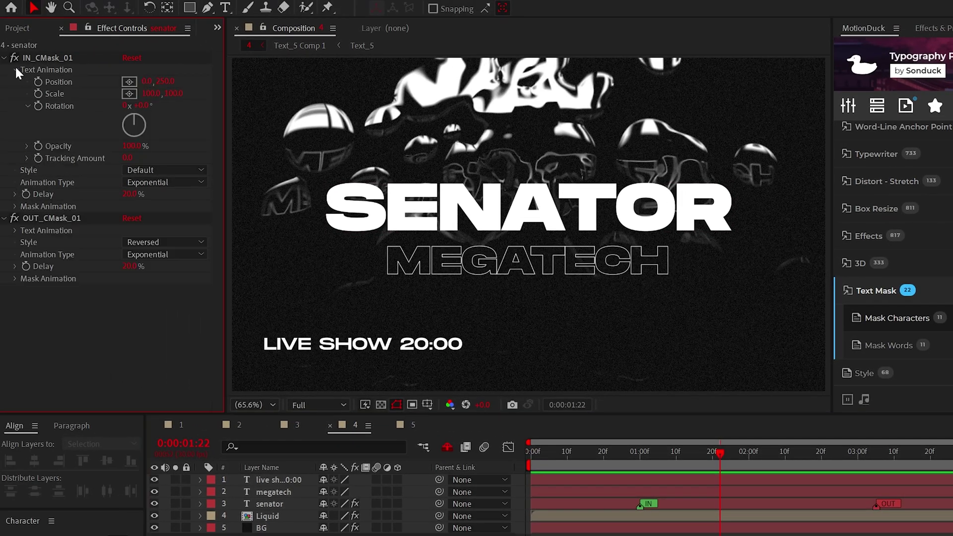
- Set the IN_CMask_01 style to Randomized with an Ease IN type, then show the Favorites presets
left_click(16, 69)
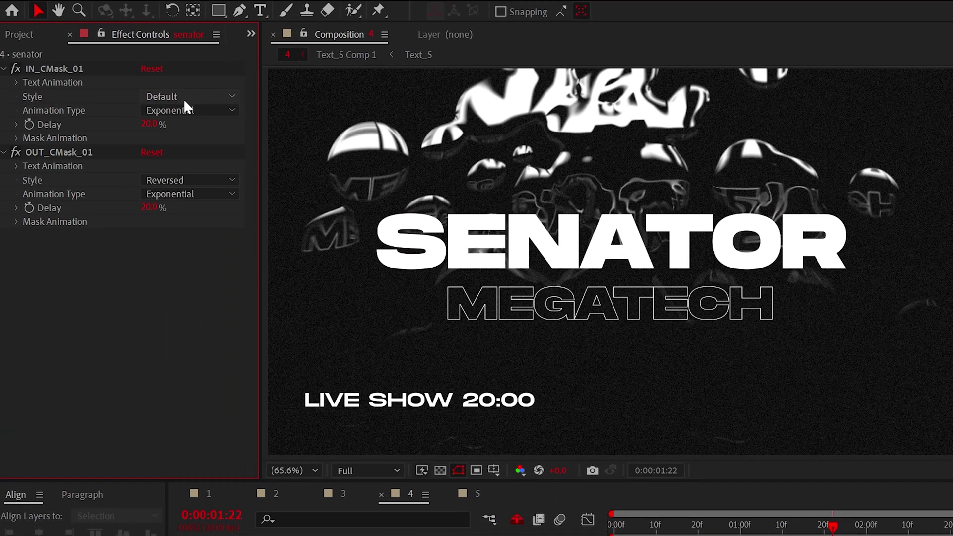
left_click(160, 82)
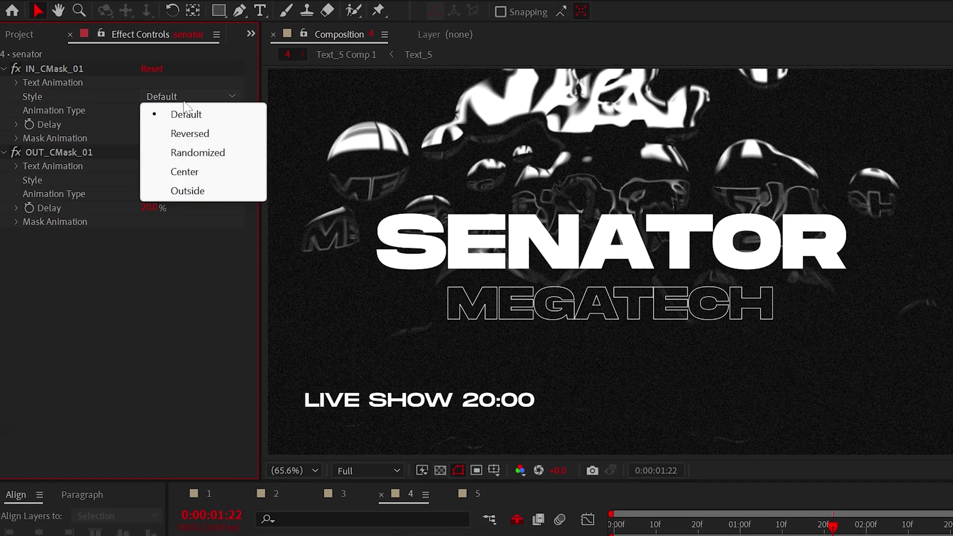
left_click(197, 153)
left_click(164, 111)
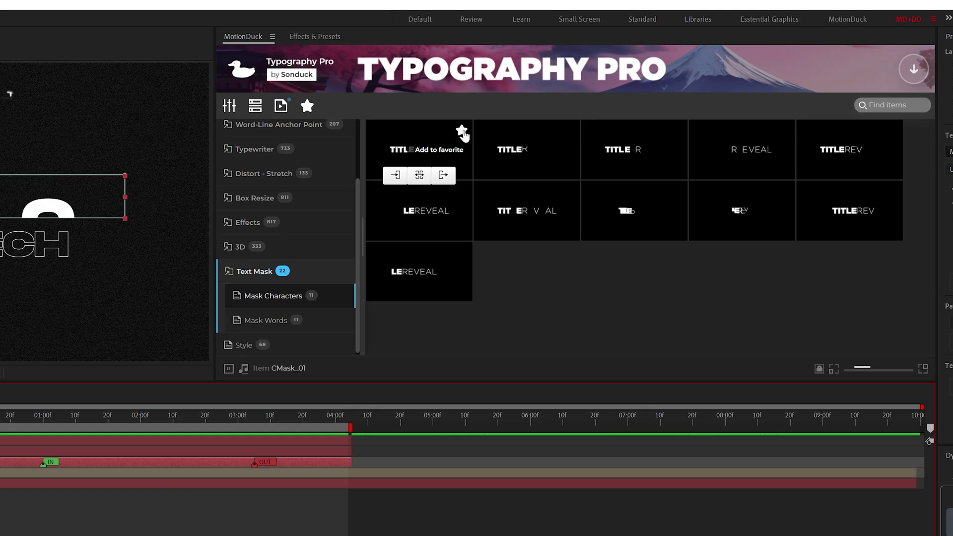
left_click(307, 107)
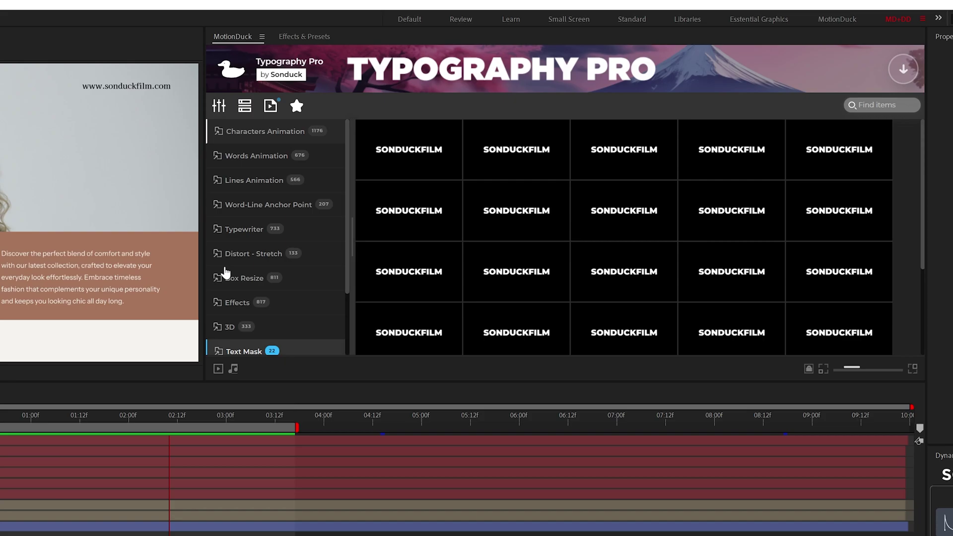
- Apply the Lines Animation Opacity & Position preset as an intro to Aeres Text A–E
mouse_move(372, 169)
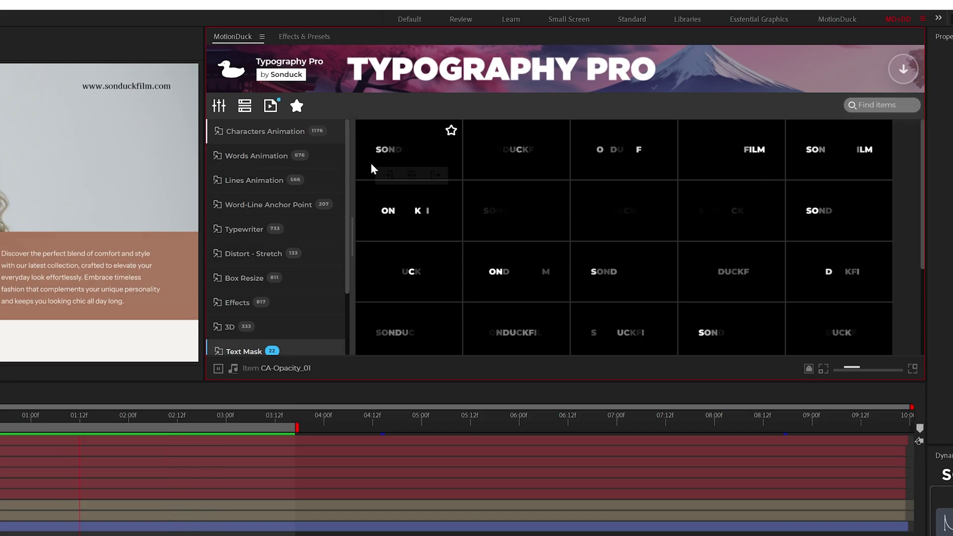
left_click(276, 157)
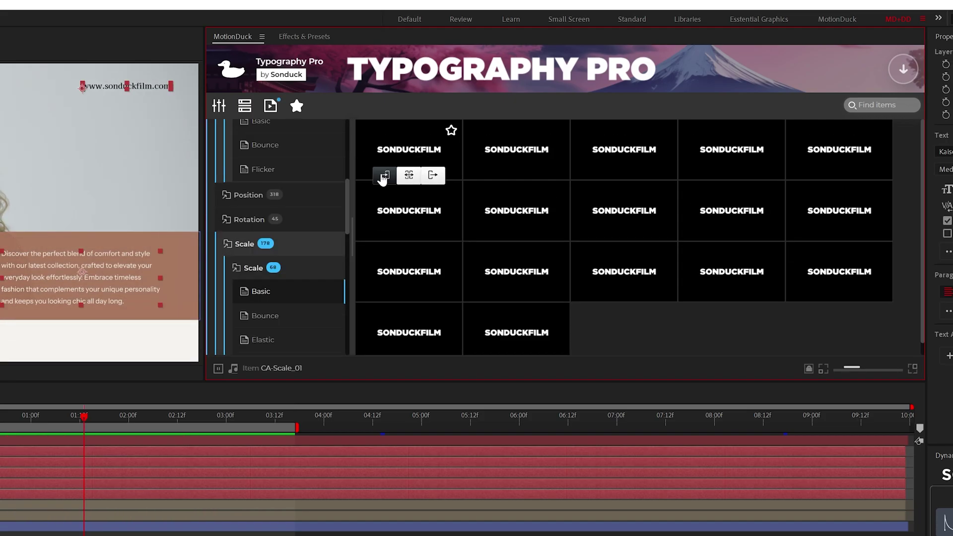
left_click(383, 175)
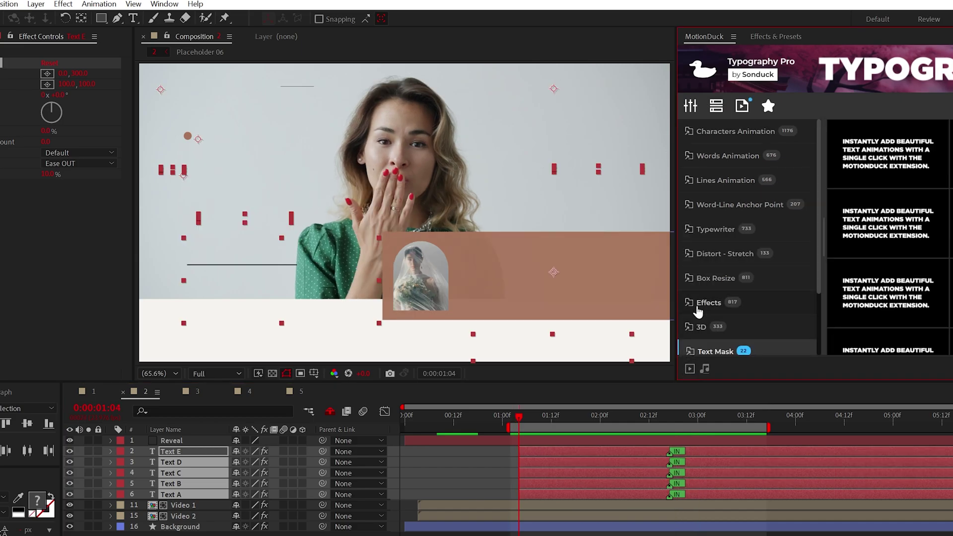
- Stagger the Aeres layers' IN markers from 03:00, pushing one intro to about 03:21
left_click(713, 109)
left_click(395, 108)
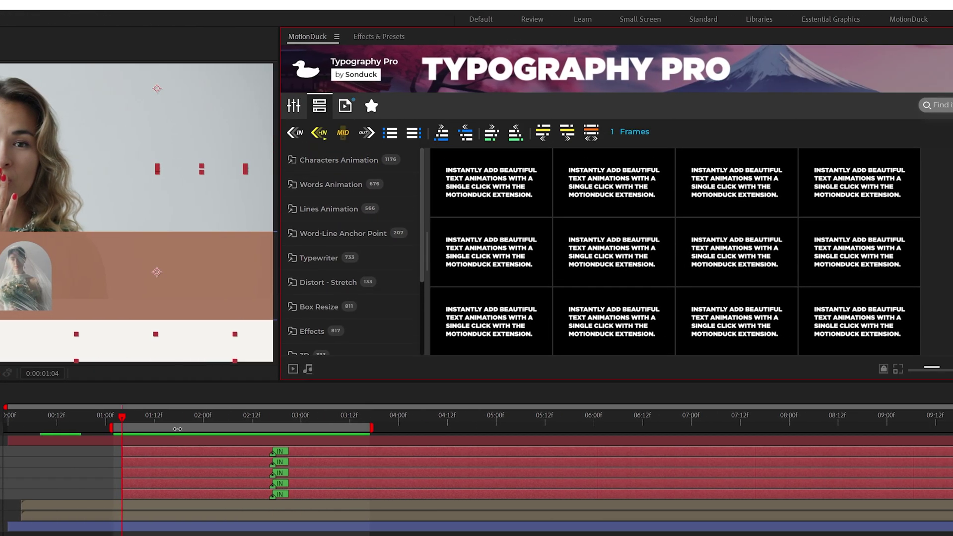
left_click_drag(175, 422, 302, 432)
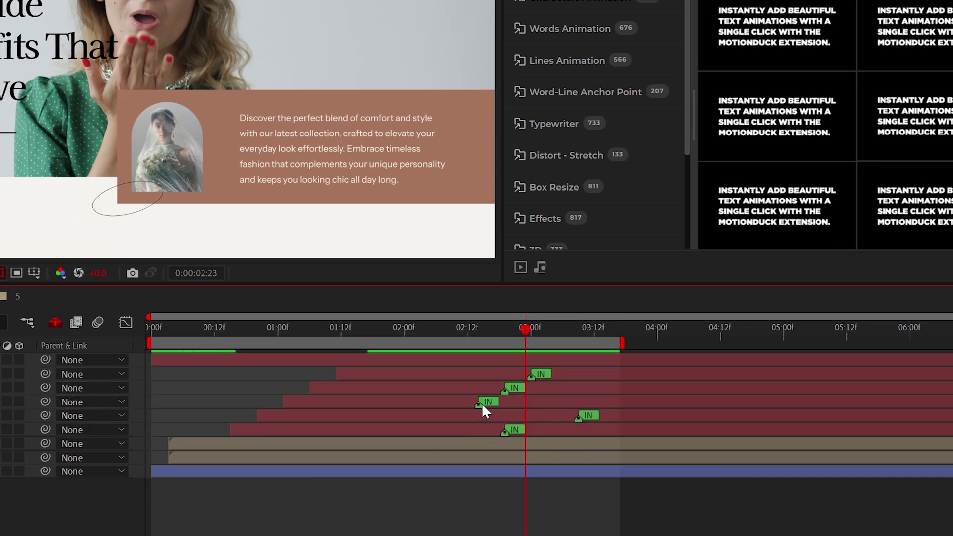
left_click_drag(481, 403, 639, 403)
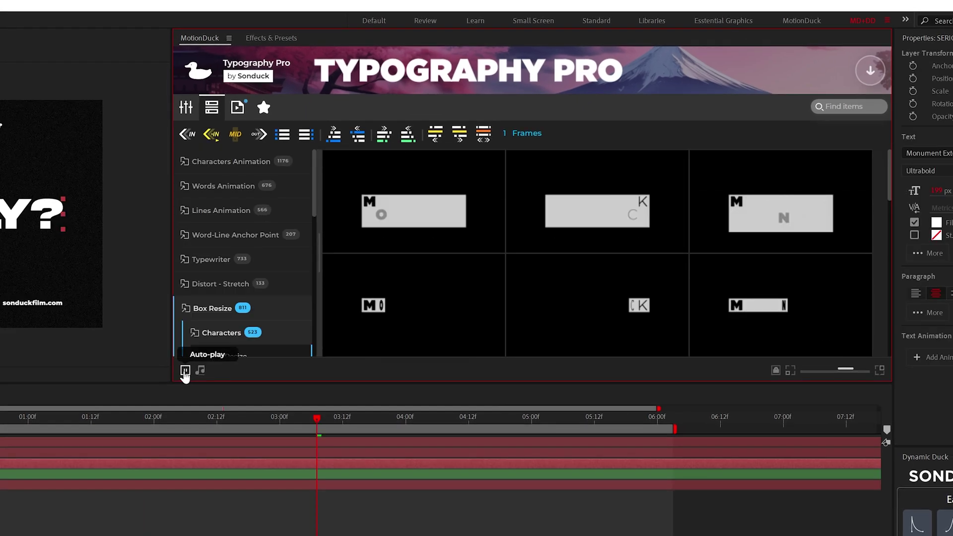
- Apply the BX-CBR_01 box-resize preset to the SERIOUSLY? title layer
mouse_move(388, 217)
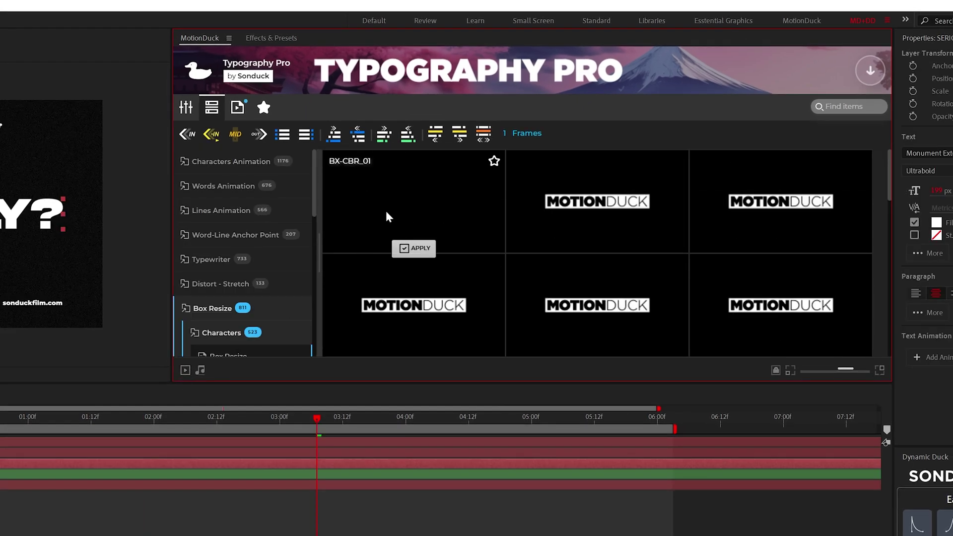
left_click(411, 351)
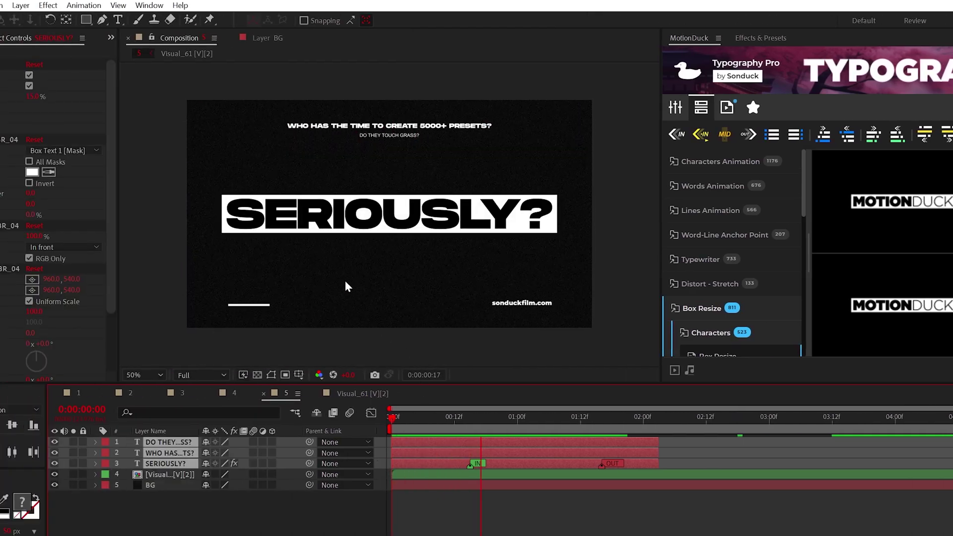
- Set the SERIOUSLY? Box Animation colour to orange and preview the result
key("ctrl+t")
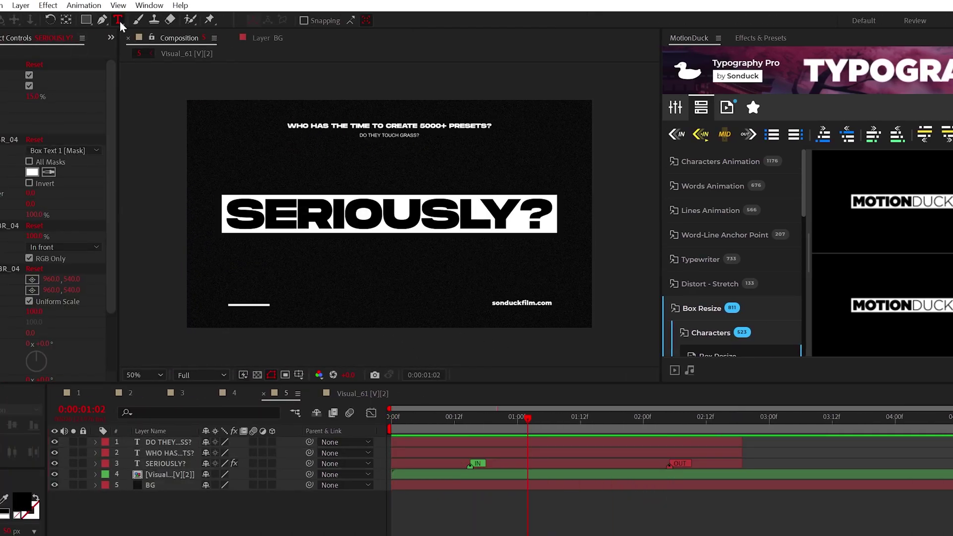
left_click(545, 213)
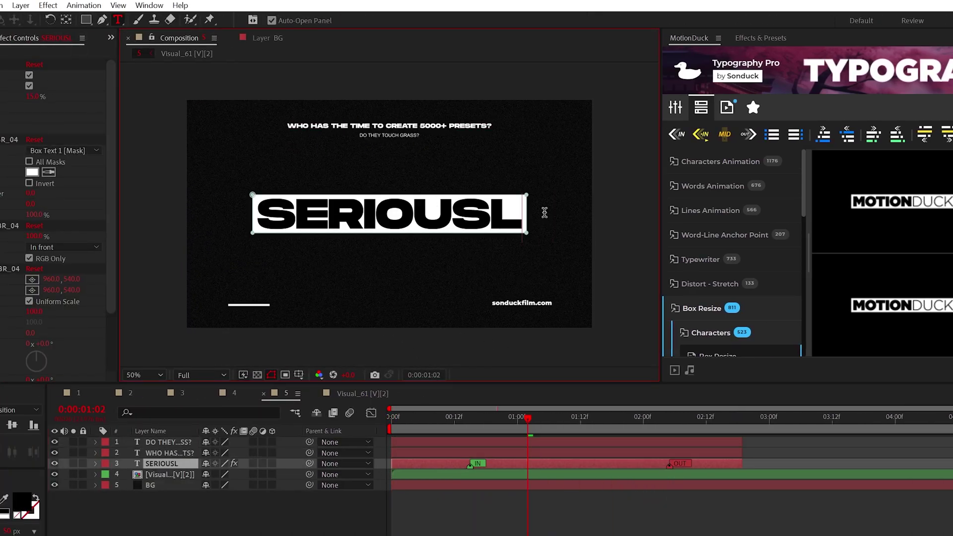
left_click(323, 463)
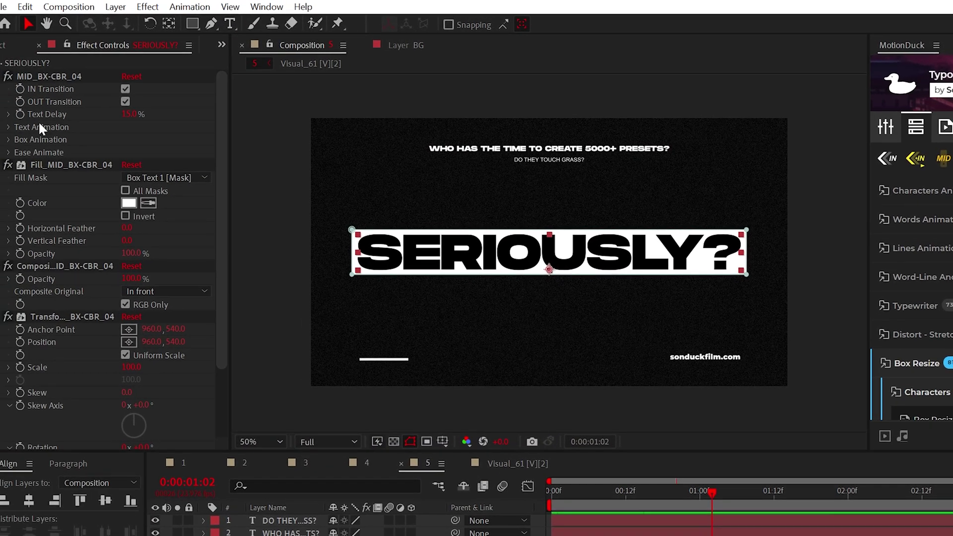
left_click(0, 118)
left_click(31, 194)
key("Return")
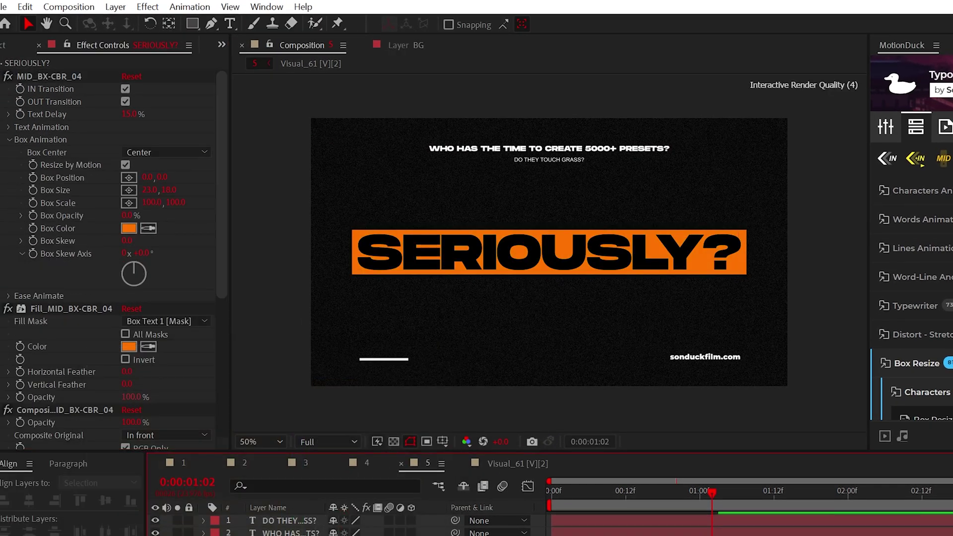
key("space")
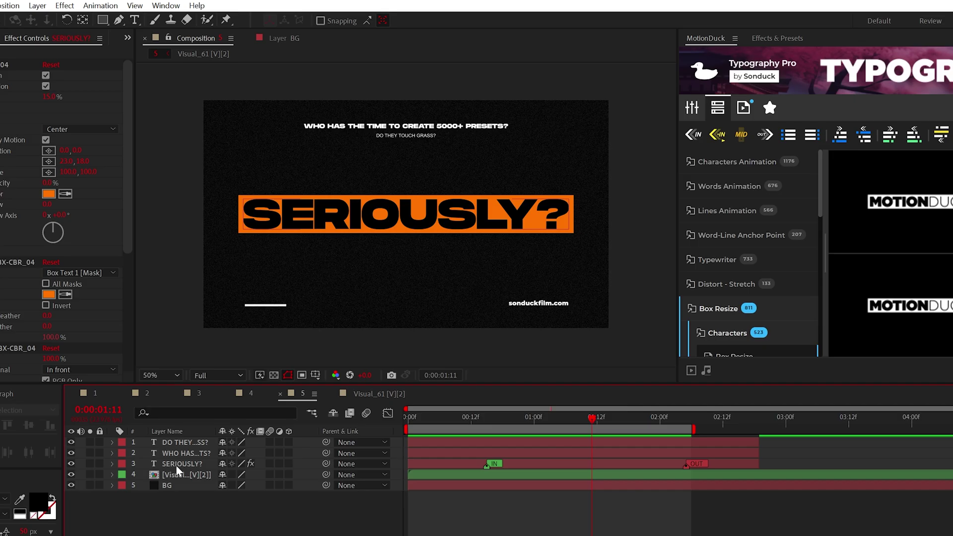
- Replace the SERIOUSLY? presets with Stretch & Position & Color CA-DPC_04 and set its out point
left_click(692, 110)
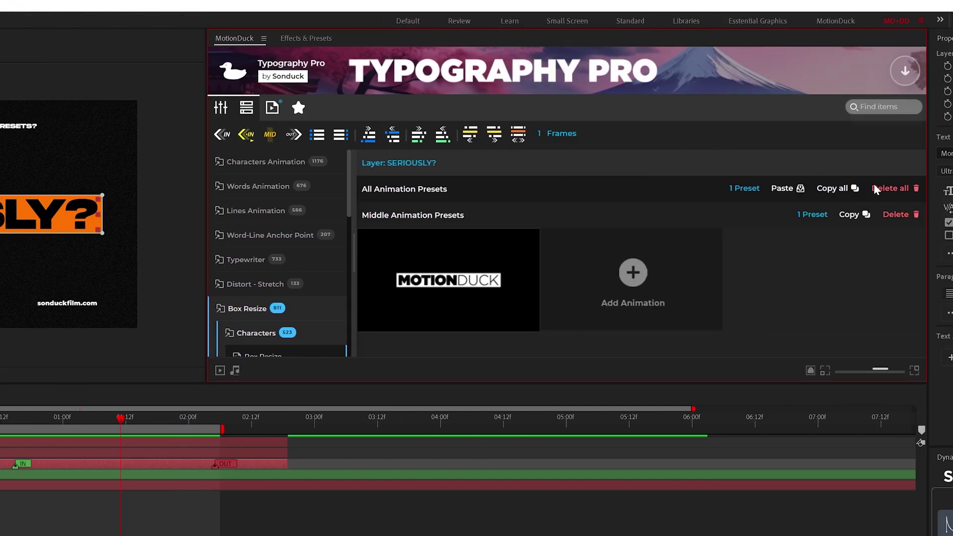
left_click(888, 188)
scroll(244, 218, "down", 2)
left_click(244, 218)
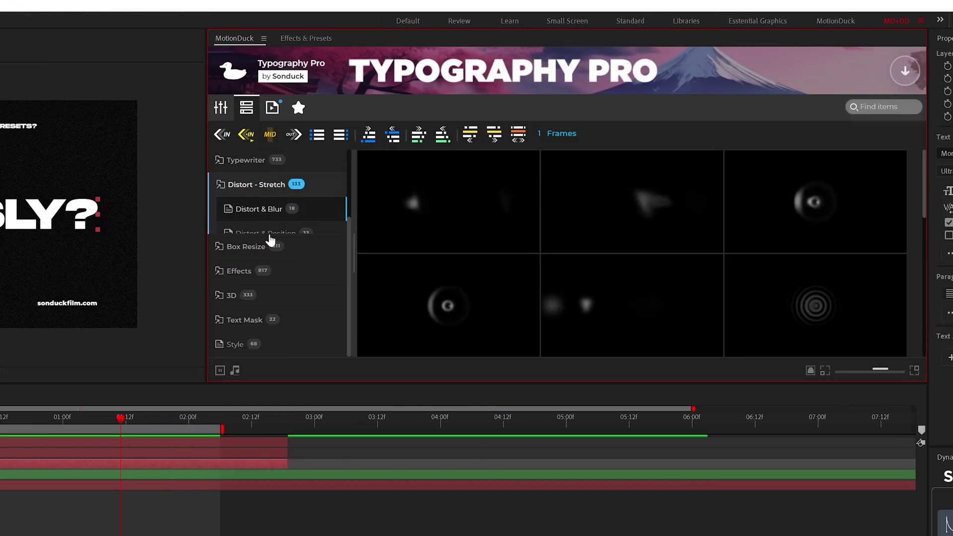
left_click(280, 279)
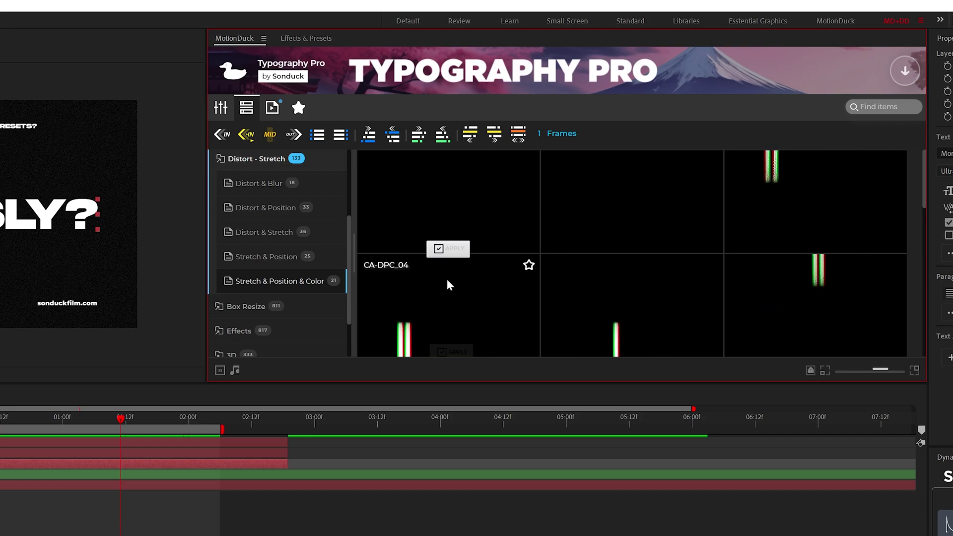
left_click(448, 289)
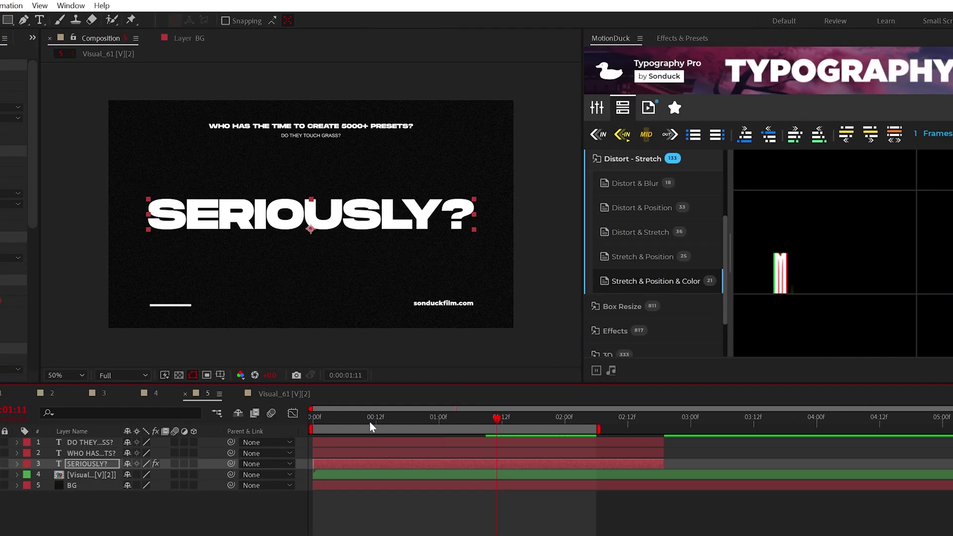
left_click(669, 135)
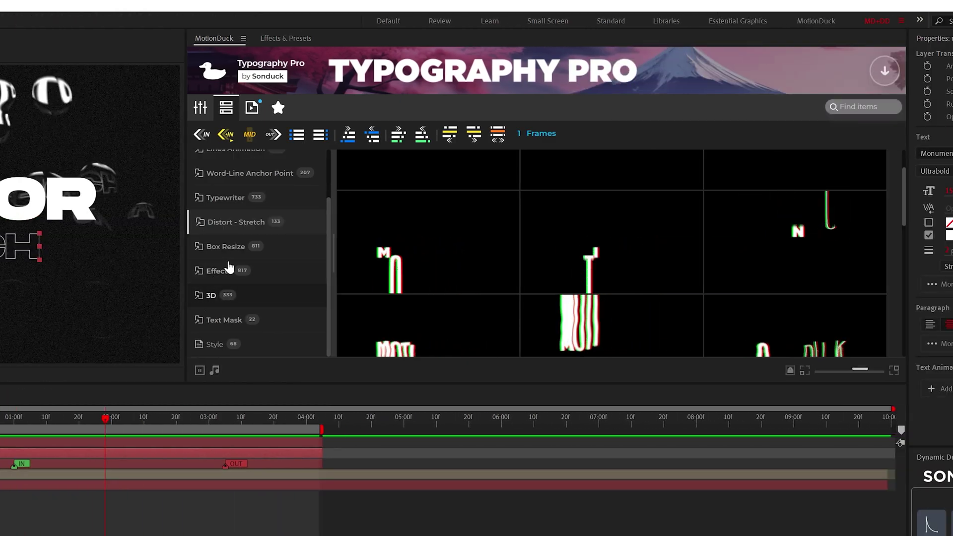
- Browse the Effects presets and apply Stroke & Opacity as MEGATECH's middle animation
left_click(218, 271)
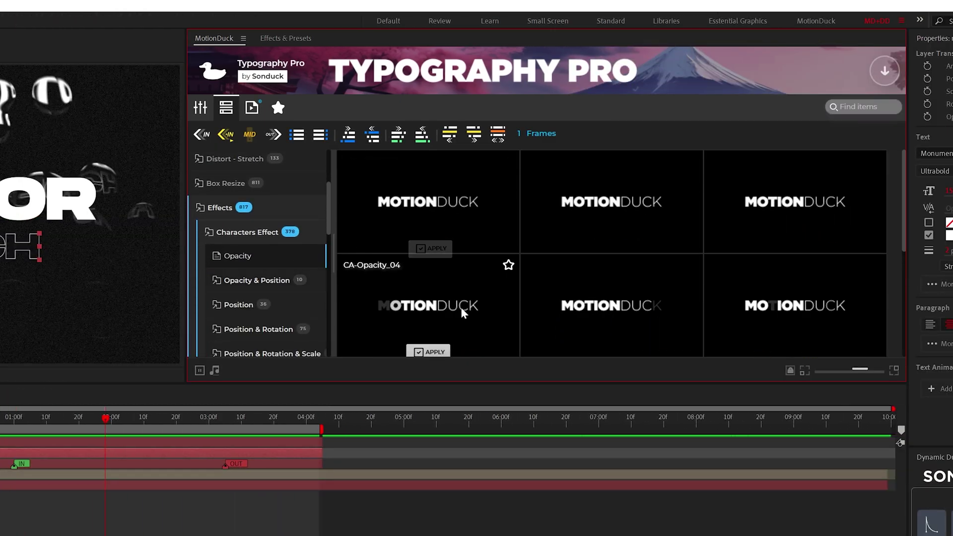
scroll(251, 283, "down", 4)
left_click(252, 282)
scroll(250, 287, "down", 1)
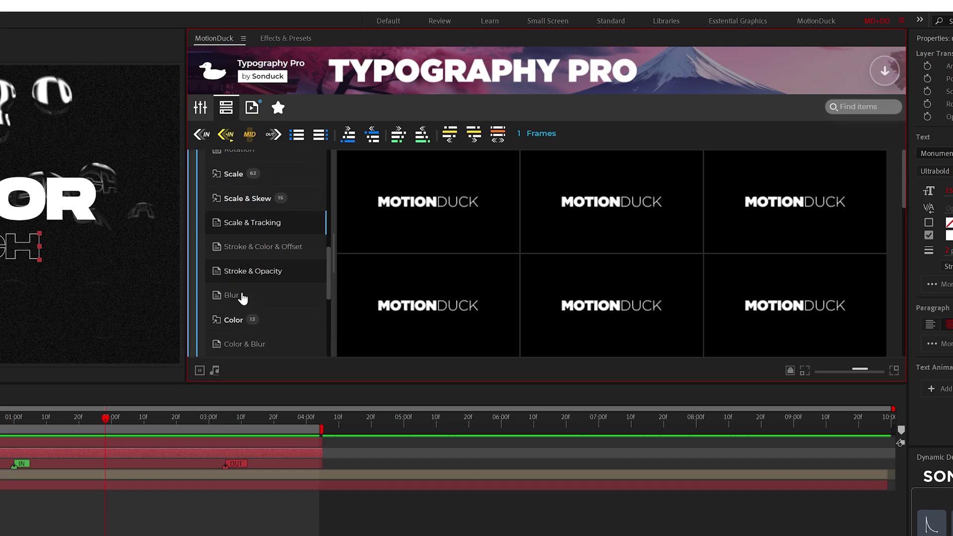
left_click(243, 297)
scroll(244, 294, "down", 3)
left_click(270, 256)
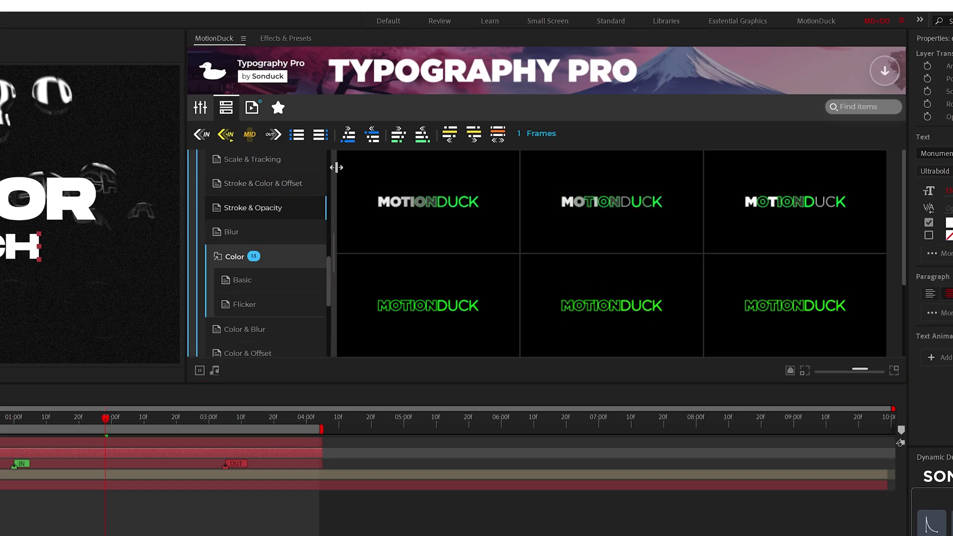
left_click(433, 252)
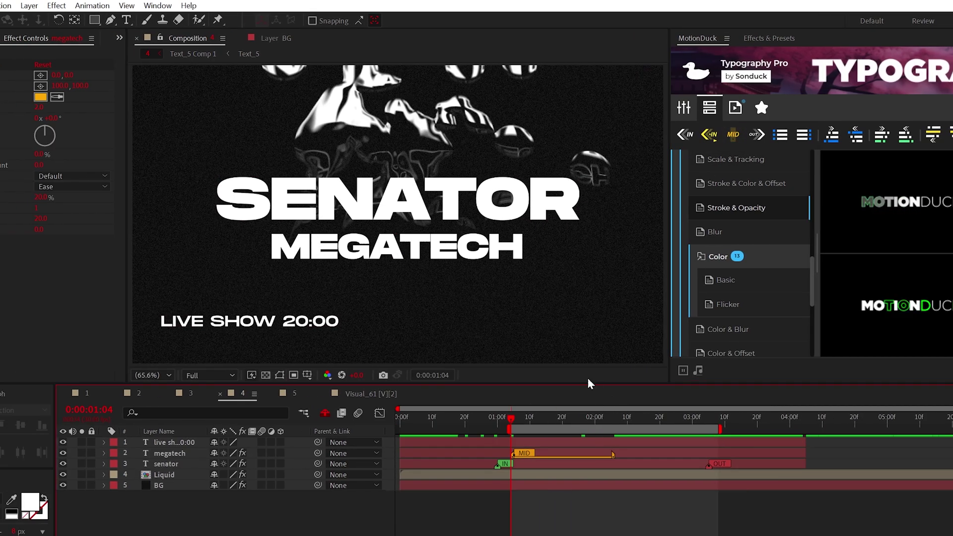
- Set MEGATECH's Loop Number to 3, add a second MID marker, and extend the work area
key("space")
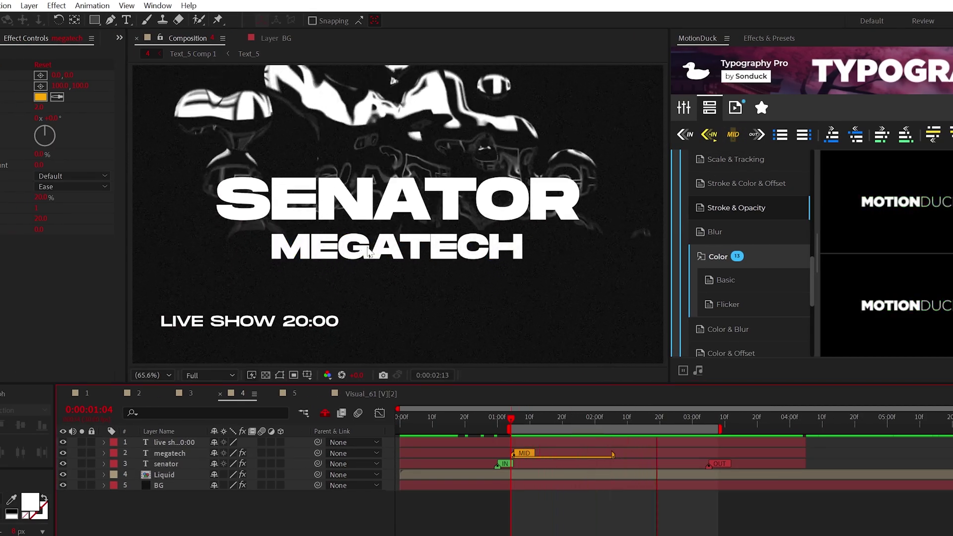
left_click(36, 207)
type("3")
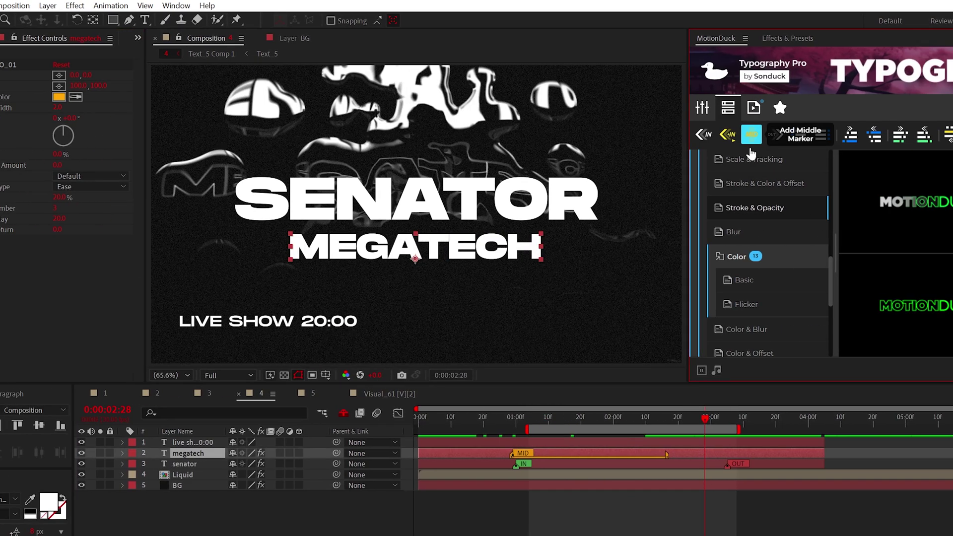
left_click(810, 134)
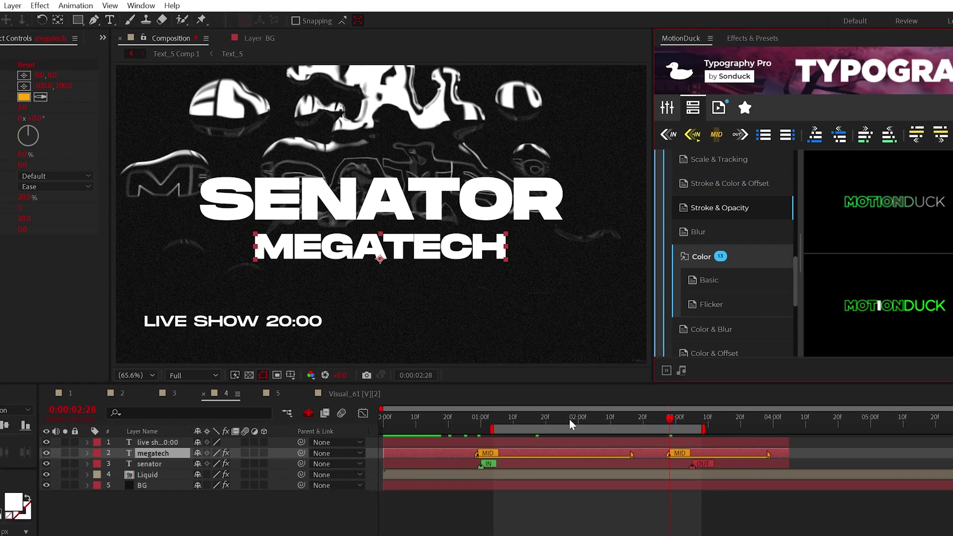
double_click(523, 427)
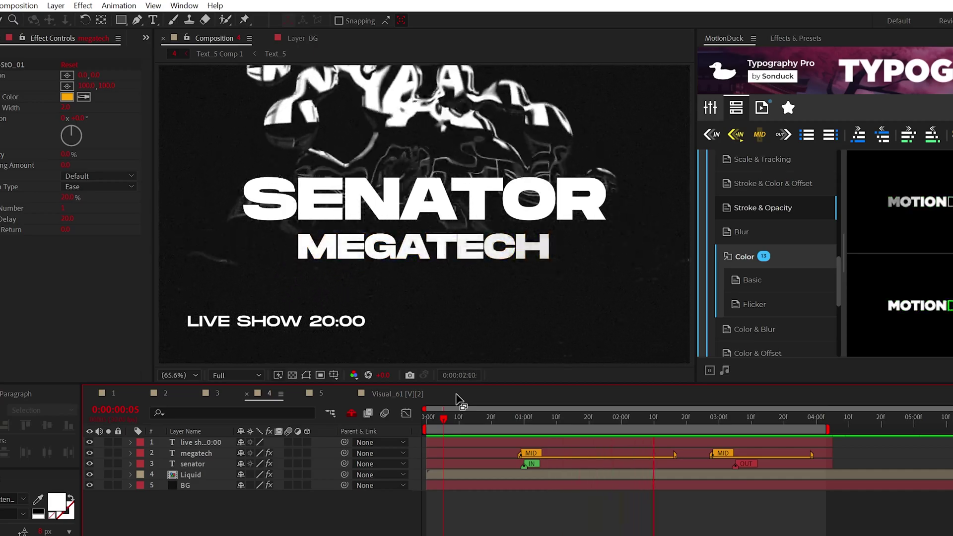